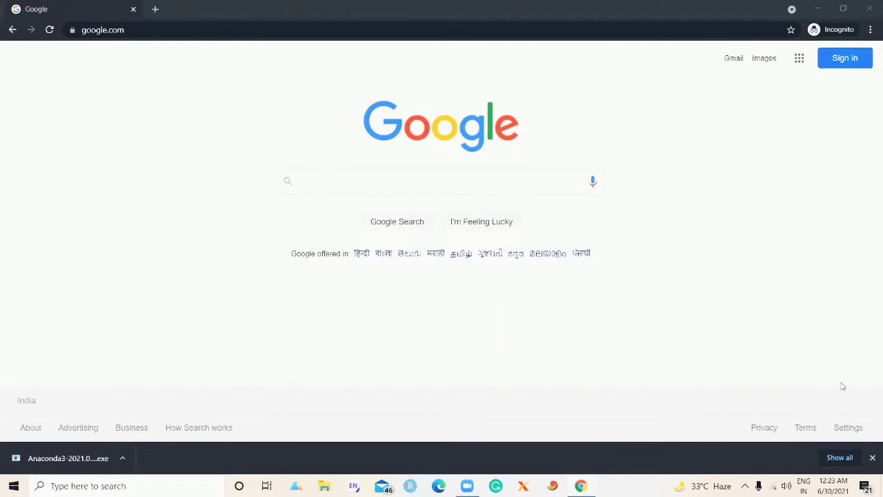
- Search Google for "anaconda download" and open the Individual Edition page on the Anaconda website
{"action": "left_click", "coordinate": [418, 173]}
{"action": "type", "text": "ana"}
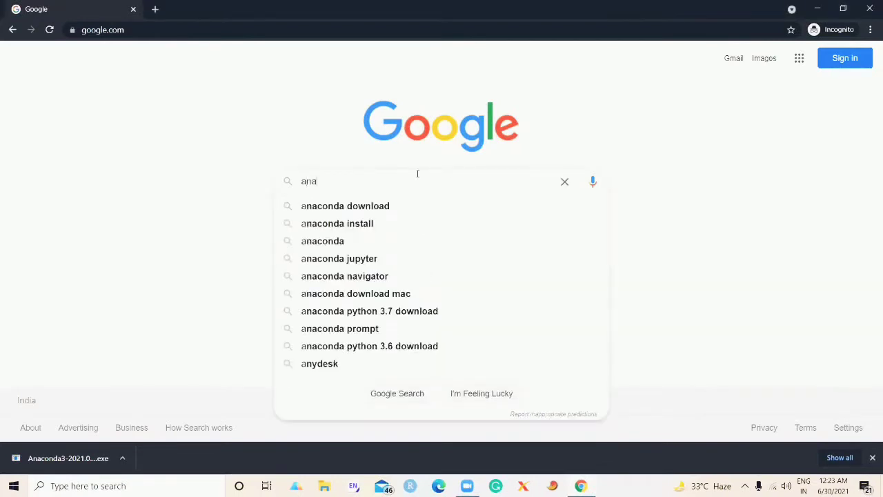
{"action": "type", "text": "conda download"}
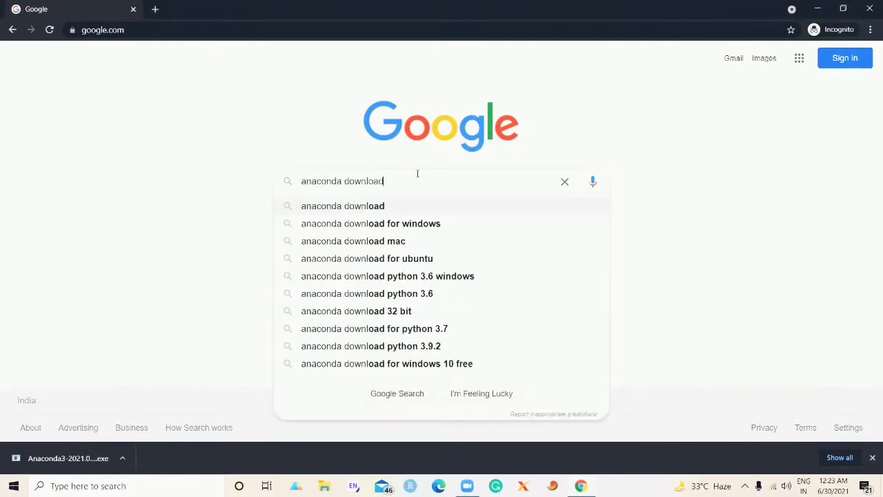
{"action": "key", "text": "Return"}
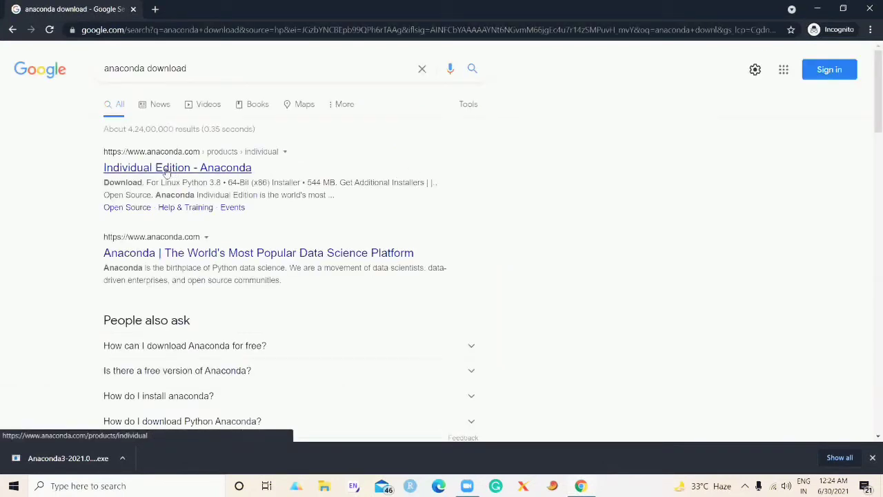
{"action": "left_click", "coordinate": [168, 169]}
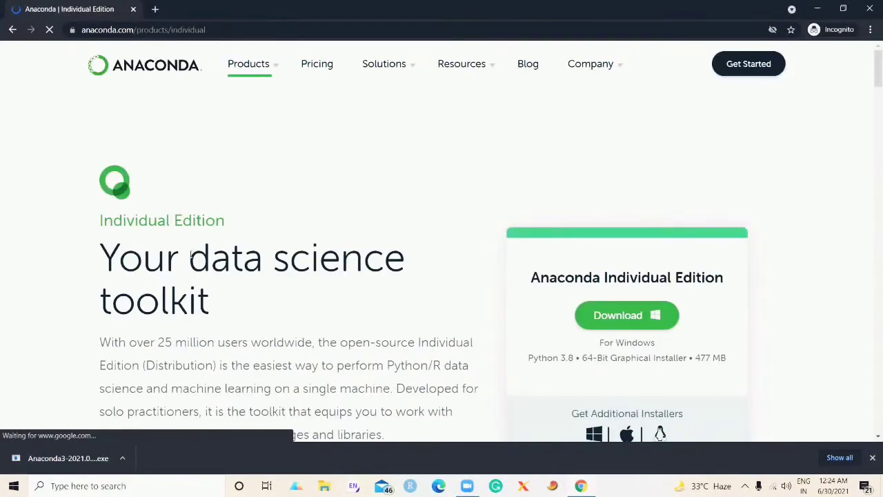
- Run the already downloaded Anaconda3-2021.05-Windows-x86_64.exe installer and allow it past the security warning
{"action": "scroll", "coordinate": [320, 273], "scroll_direction": "down", "scroll_amount": 2}
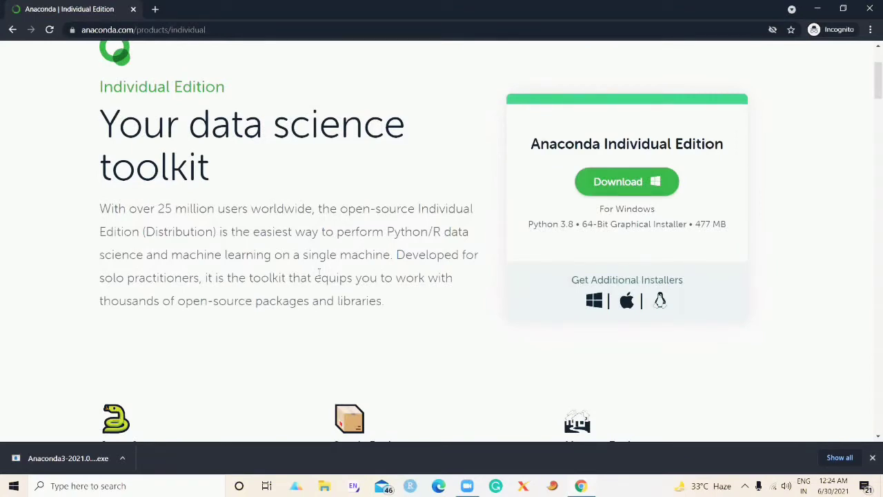
{"action": "scroll", "coordinate": [319, 272], "scroll_direction": "down", "scroll_amount": 15}
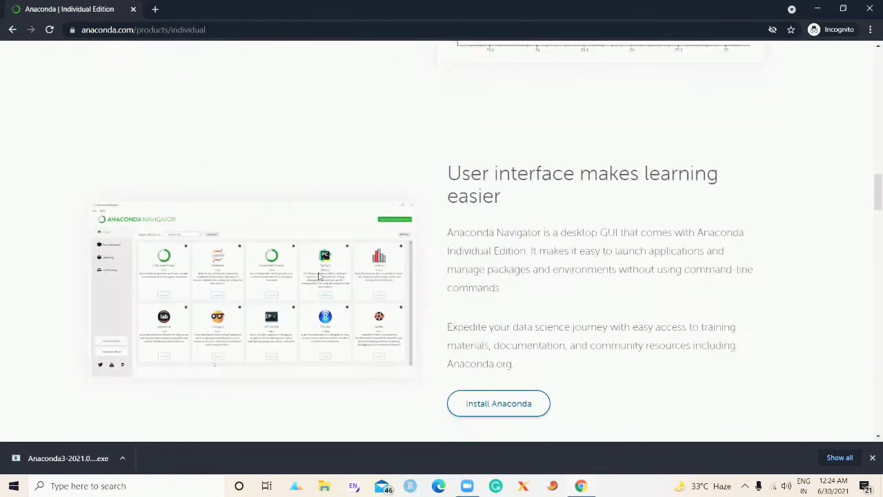
{"action": "scroll", "coordinate": [320, 275], "scroll_direction": "down", "scroll_amount": 15}
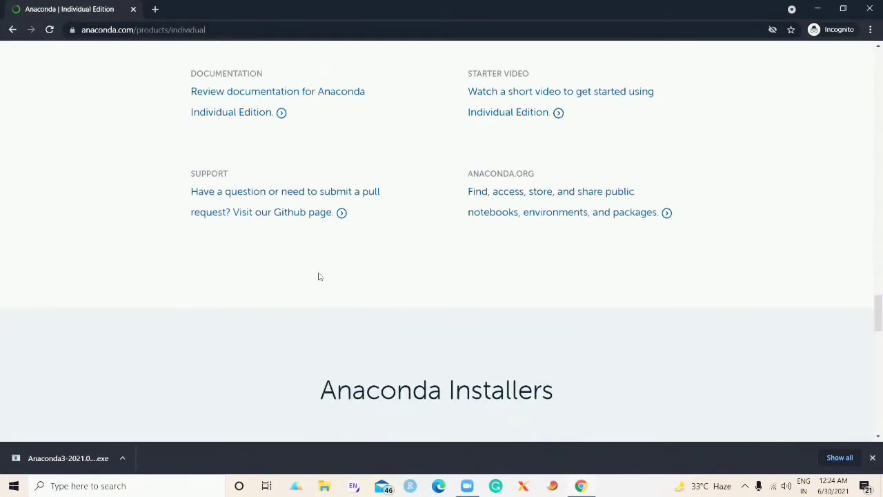
{"action": "scroll", "coordinate": [320, 276], "scroll_direction": "down", "scroll_amount": 4}
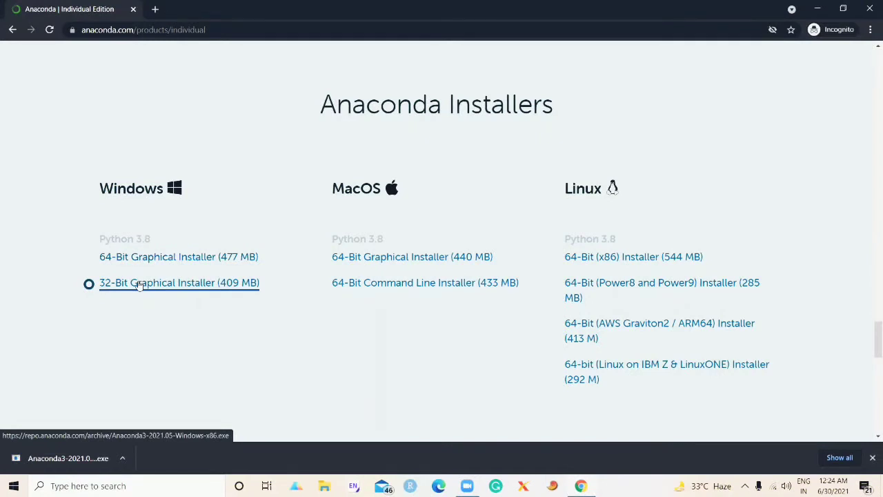
{"action": "left_click", "coordinate": [100, 461]}
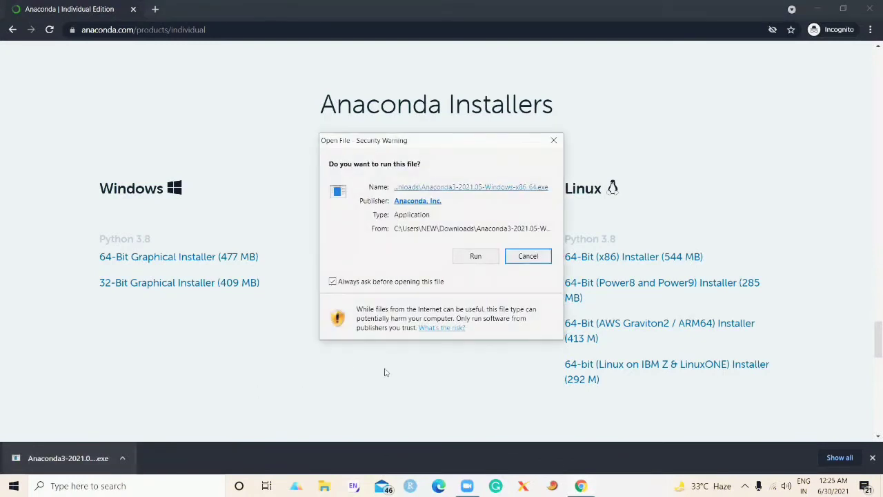
{"action": "left_click", "coordinate": [476, 256]}
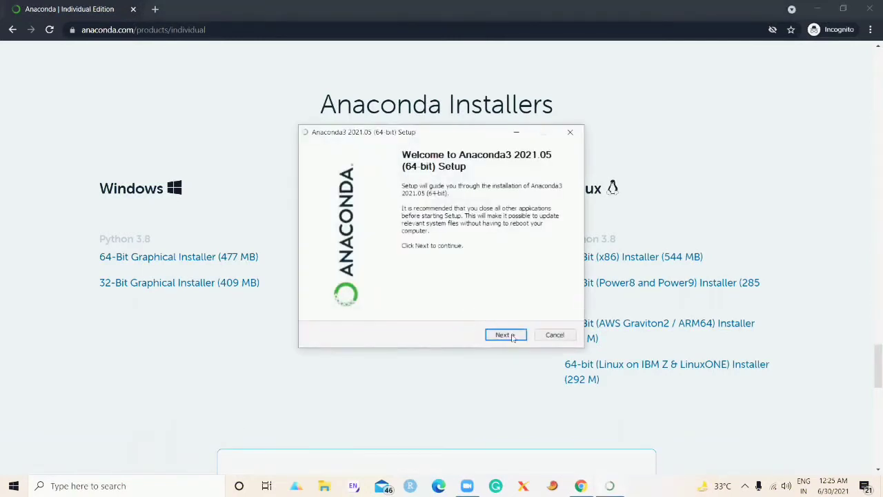
- Accept the license and install Anaconda3 for Just Me in the default folder, registered as default Python 3.8 and not added to PATH
{"action": "left_click", "coordinate": [510, 336]}
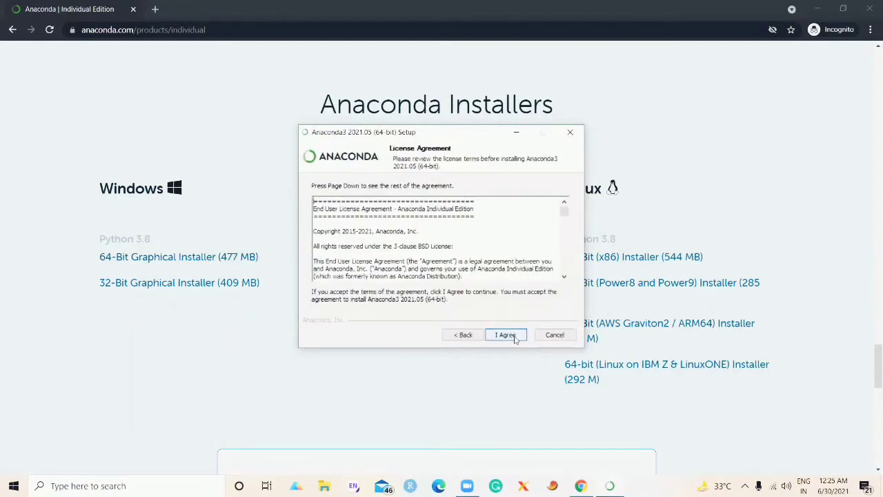
{"action": "left_click", "coordinate": [515, 337]}
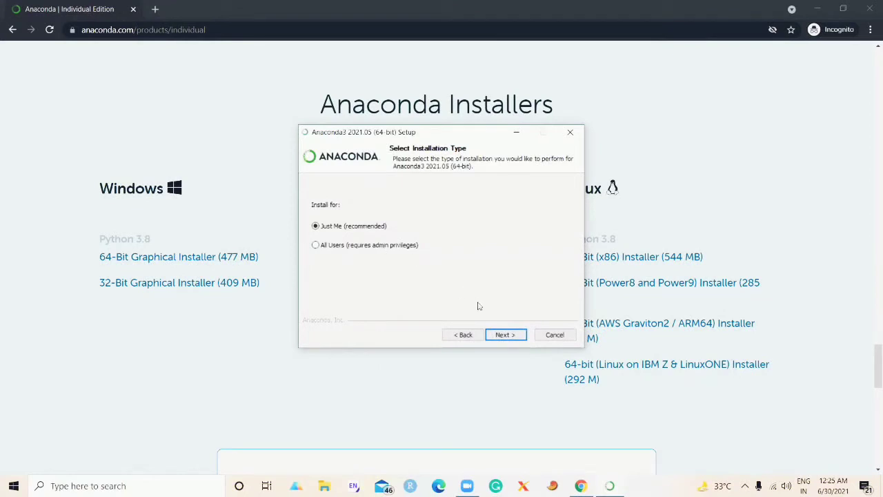
{"action": "left_click", "coordinate": [507, 336]}
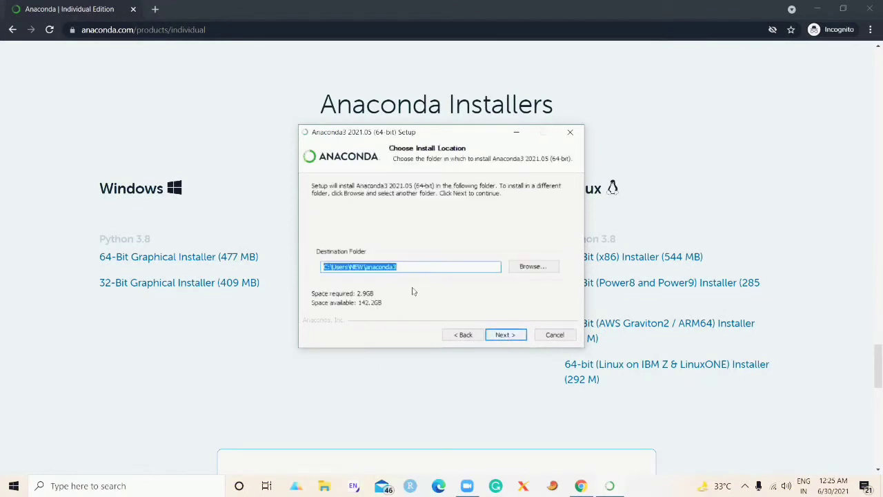
{"action": "left_click", "coordinate": [506, 335]}
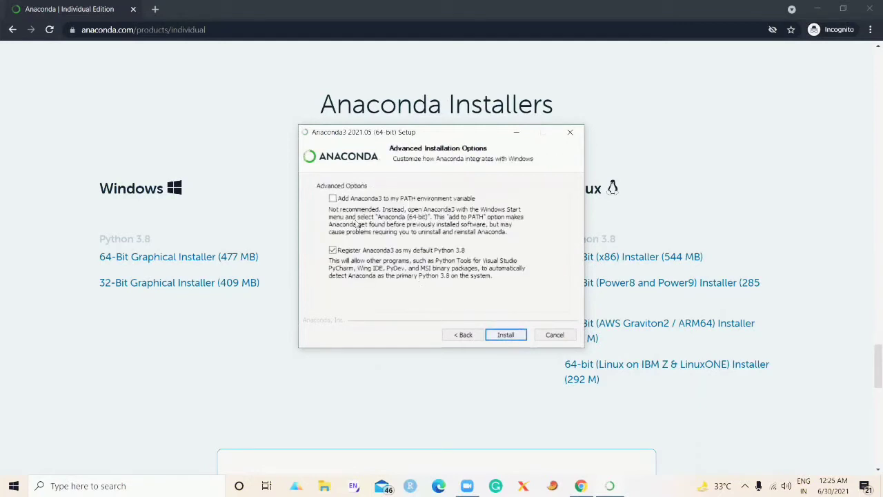
{"action": "left_click", "coordinate": [506, 336]}
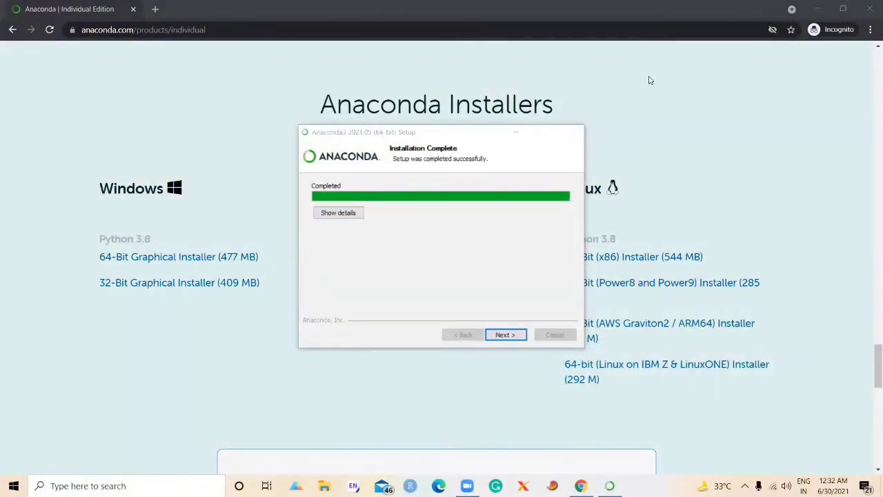
- Finish the Anaconda3 setup with the Individual Edition Tutorial and Getting Started with Anaconda options left enabled
{"action": "left_click", "coordinate": [495, 339]}
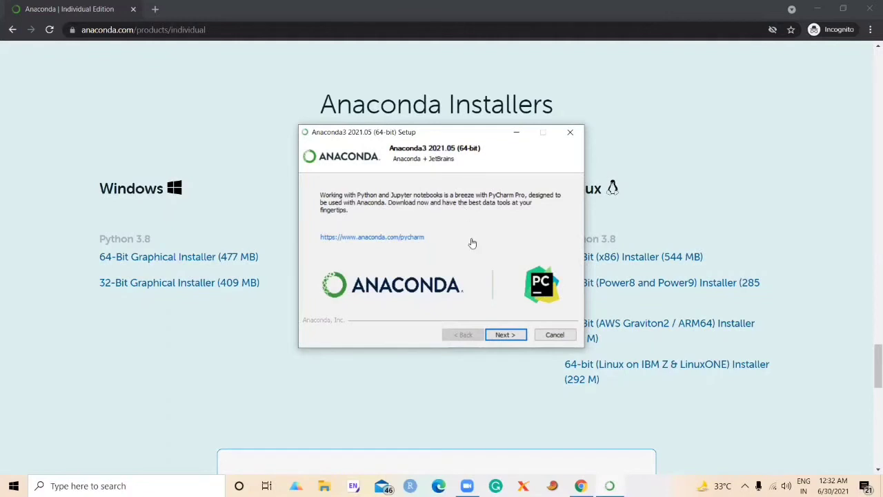
{"action": "left_click", "coordinate": [509, 336]}
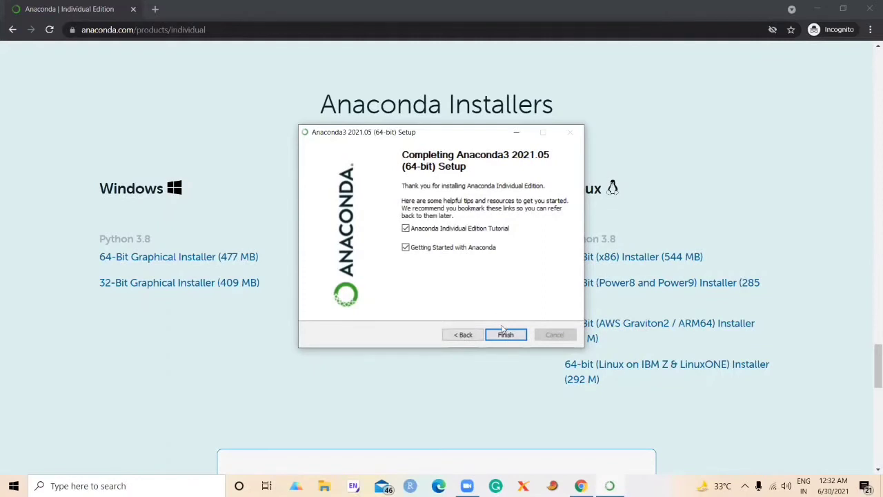
{"action": "left_click", "coordinate": [506, 332]}
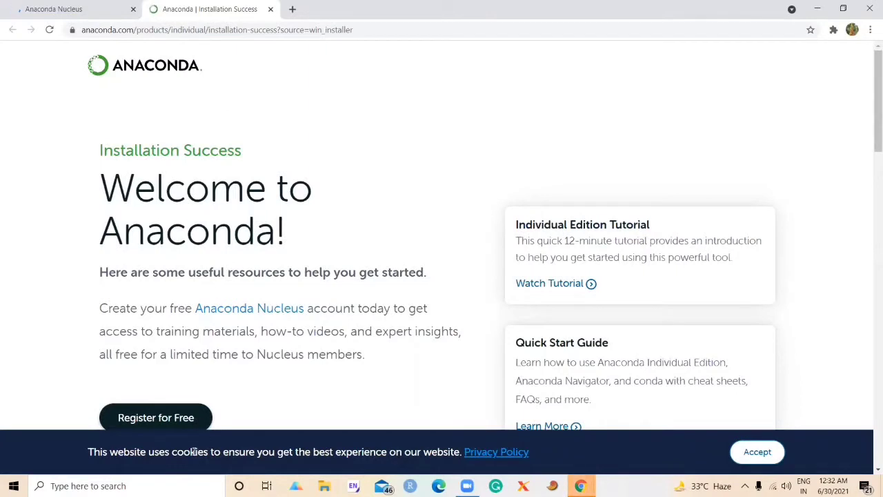
- Find and open Anaconda Navigator (anaconda3) in Windows and launch Jupyter Notebook from it
{"action": "left_click", "coordinate": [166, 485]}
{"action": "type", "text": "anaconda"}
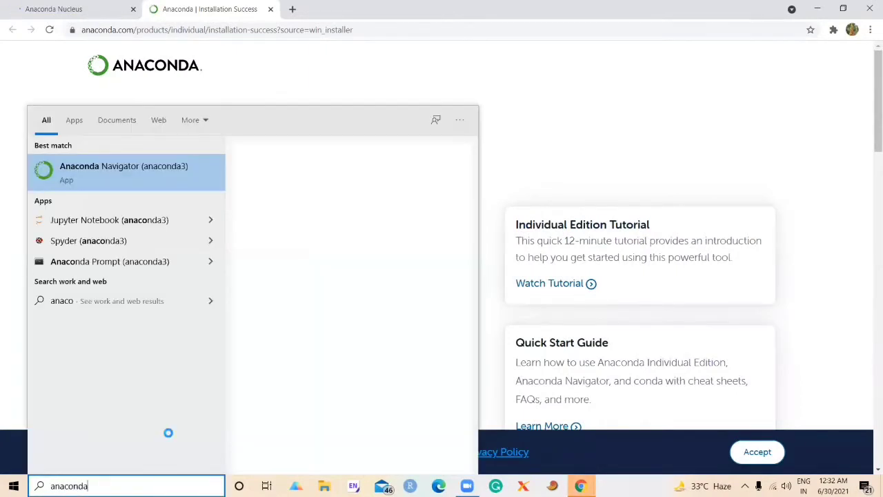
{"action": "left_click", "coordinate": [158, 176]}
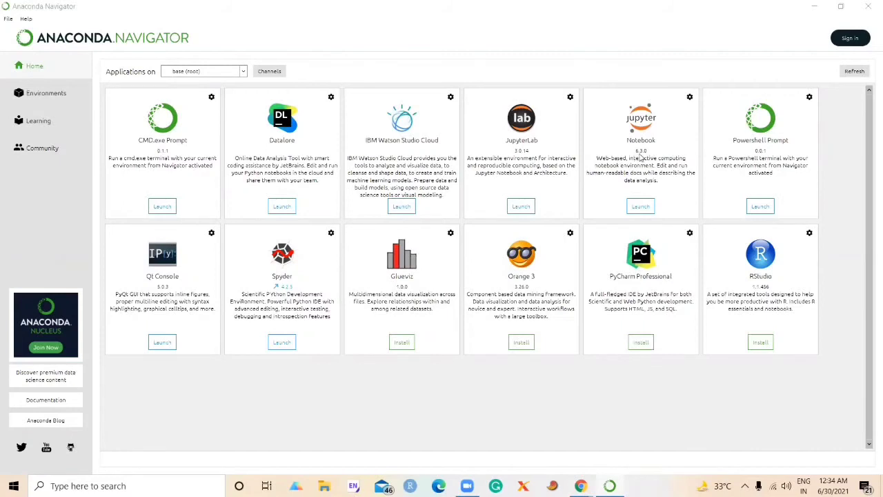
{"action": "left_click", "coordinate": [643, 209]}
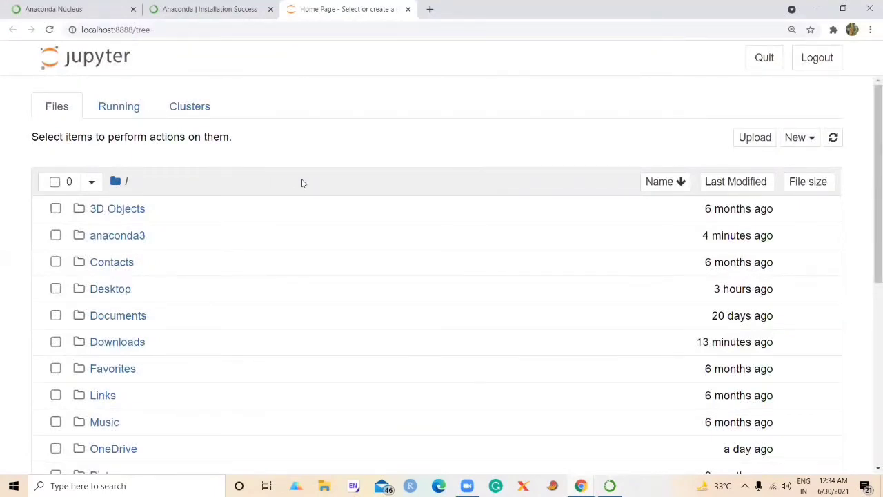
- Create a new Python 3 notebook and run print('Hello world') in its first cell
{"action": "left_click", "coordinate": [811, 140]}
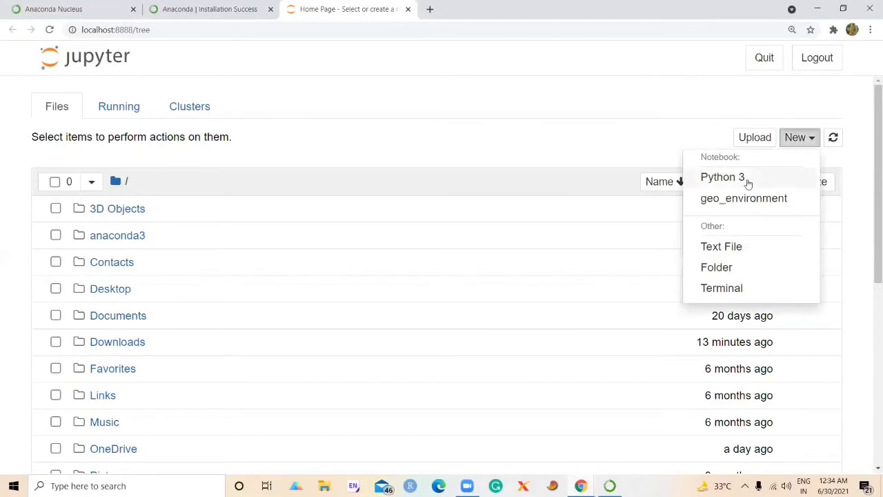
{"action": "left_click", "coordinate": [722, 177]}
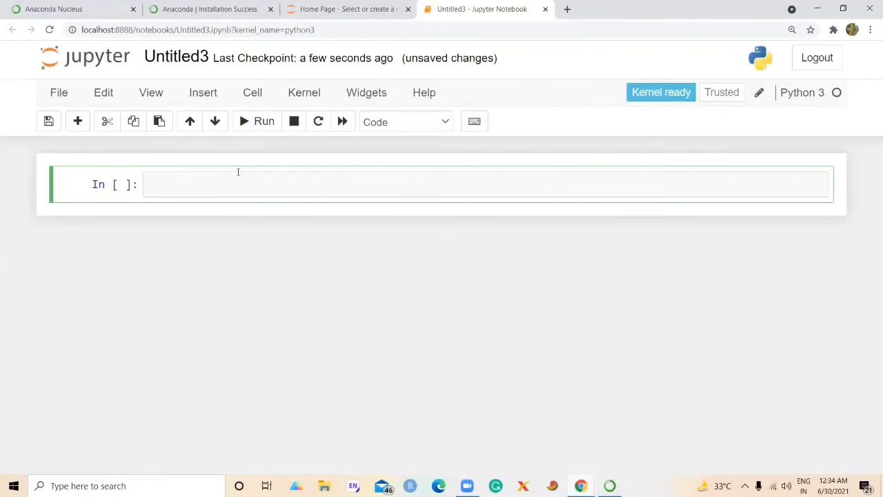
{"action": "type", "text": "print"}
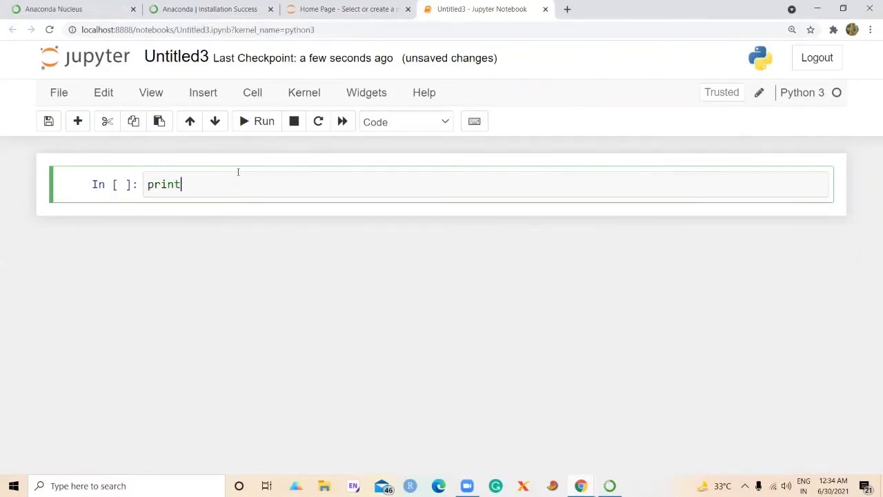
{"action": "type", "text": "('Hello world"}
{"action": "key", "text": "shift+Return"}
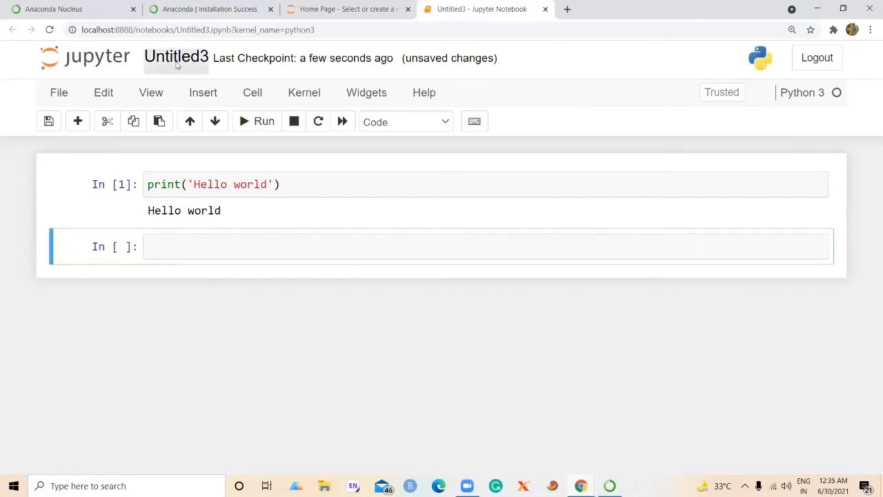
- Rename the untitled notebook as "Python Notebook"
{"action": "left_click", "coordinate": [176, 62]}
{"action": "key", "text": "BackSpace"}
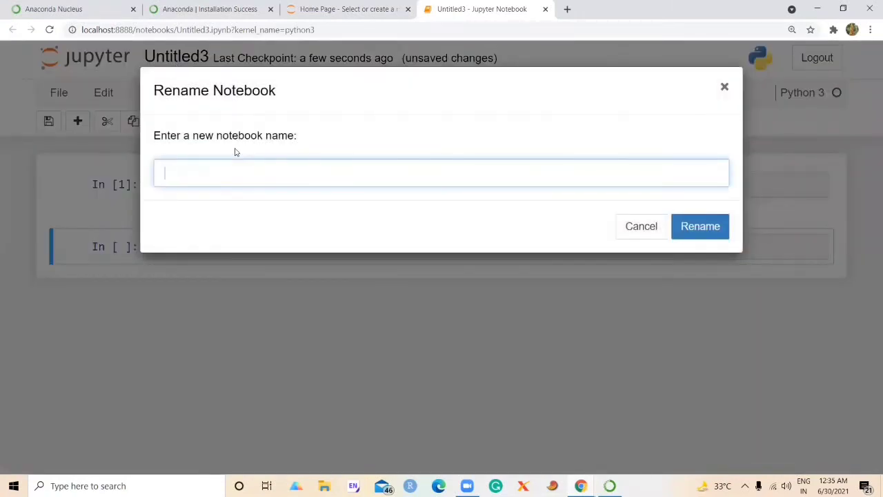
{"action": "type", "text": "Python Notee"}
{"action": "key", "text": "BackSpace"}
{"action": "type", "text": "book"}
{"action": "key", "text": "Return"}
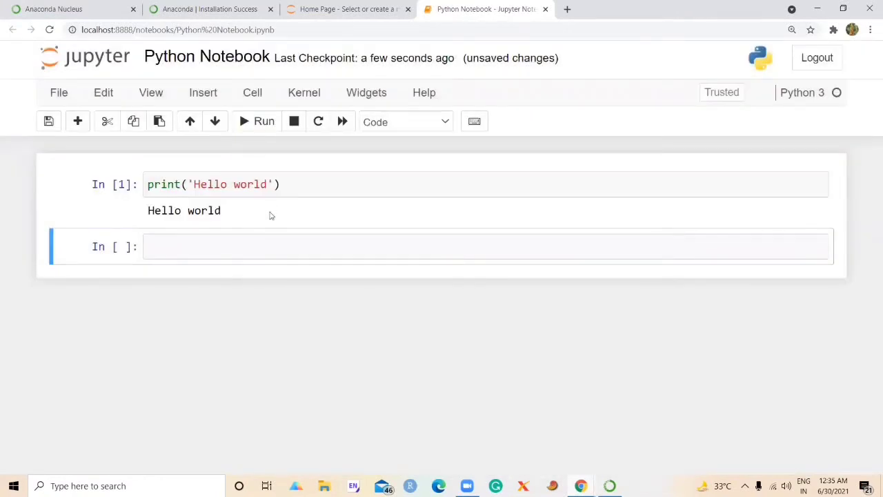